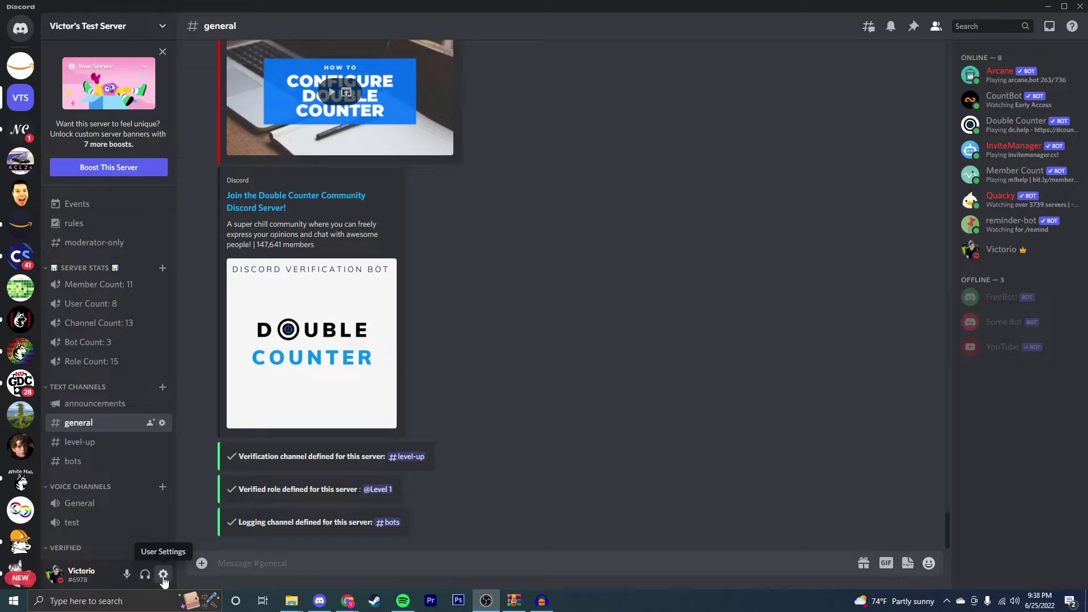
Open the test server's Server Settings on the Roles page to list its 14 roles.
click(154, 31)
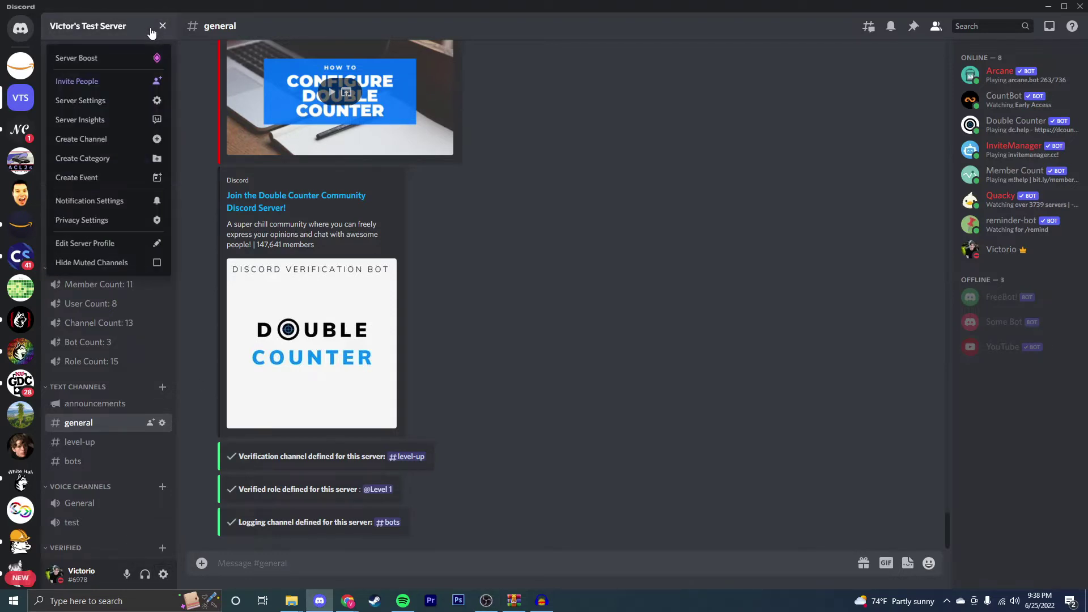
click(100, 102)
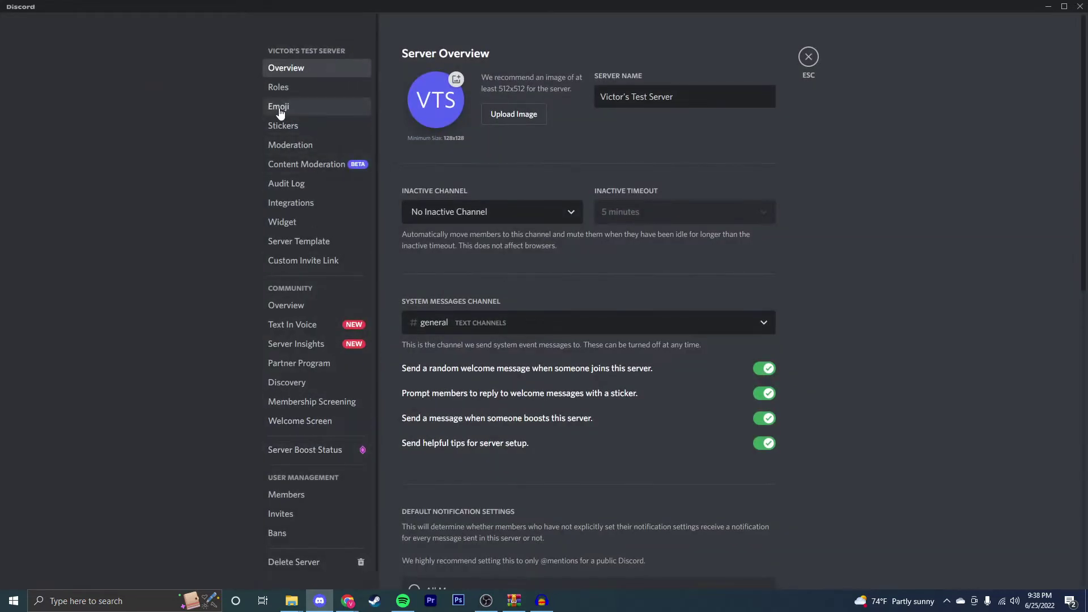
click(278, 87)
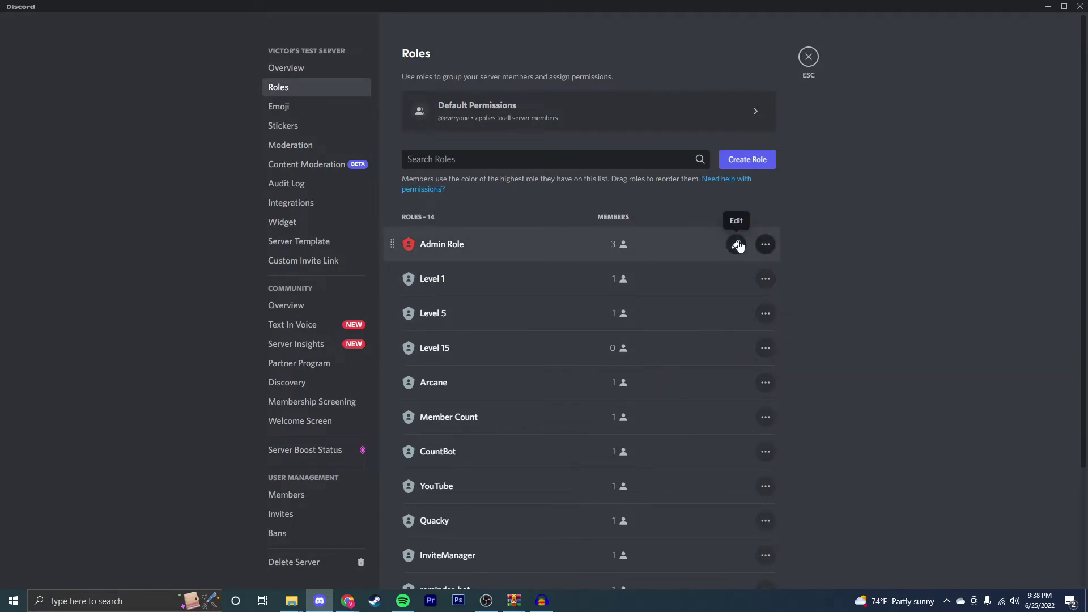
Enable 'Display role members separately' on Admin Role and save the change.
click(738, 245)
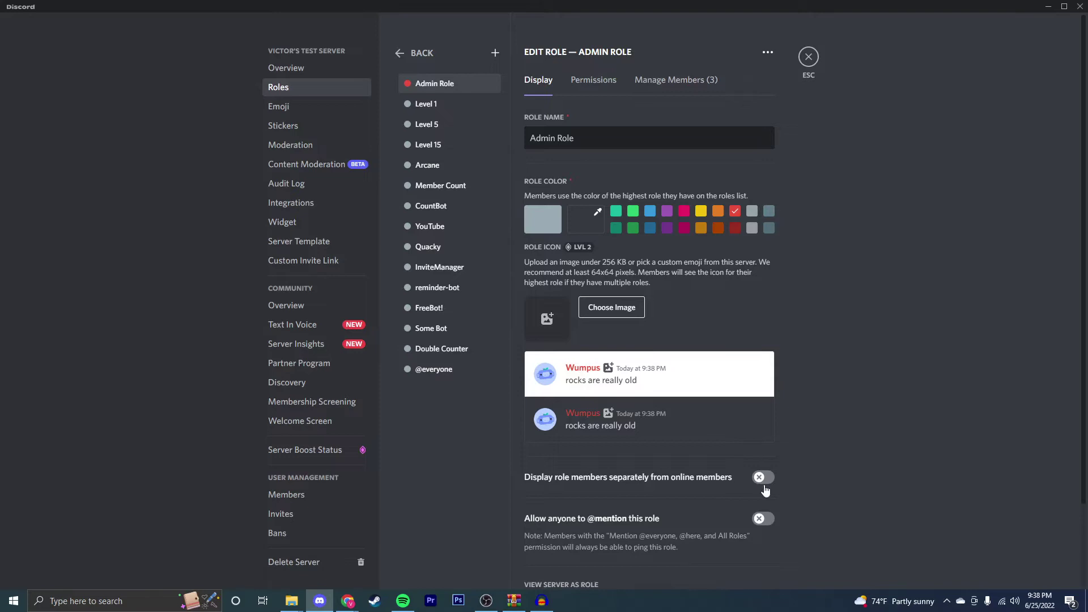
scroll(752, 357, down, 2)
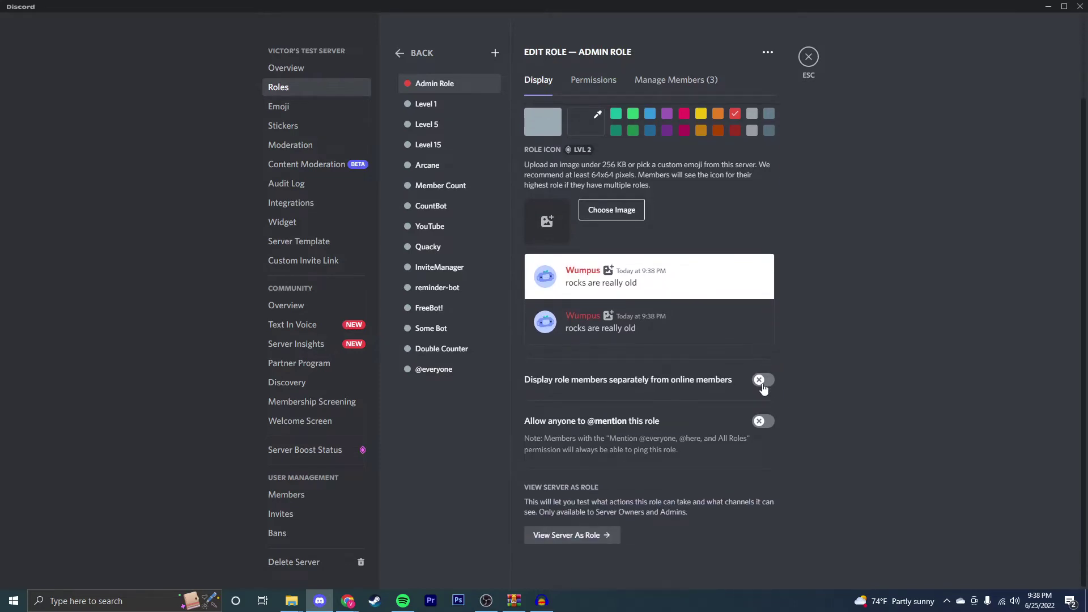
click(763, 379)
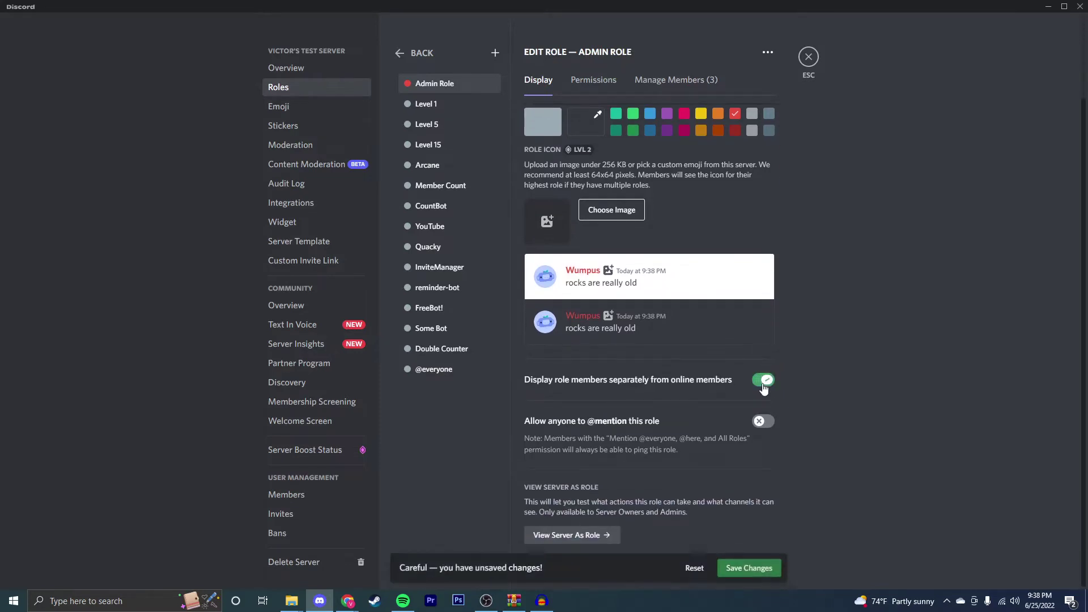
click(749, 562)
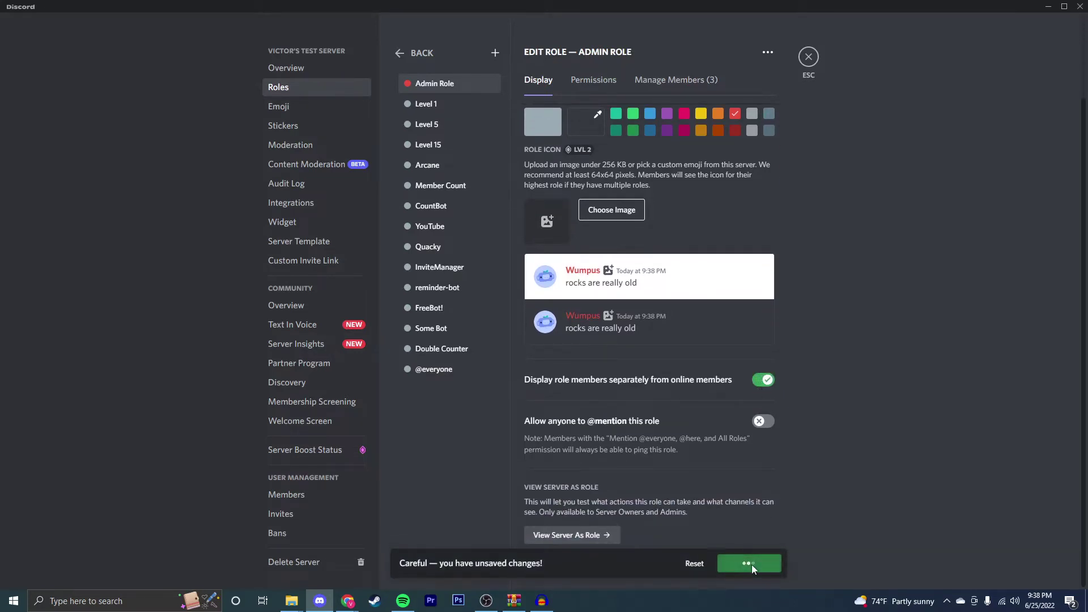
click(808, 56)
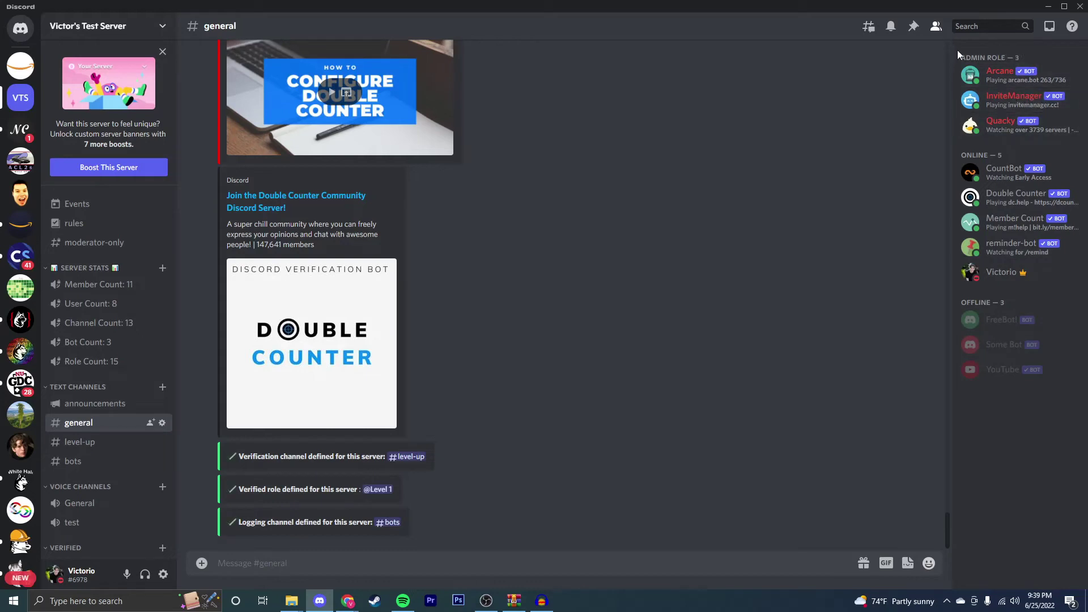
Give FreeBot! the Admin Role from its profile card.
click(1003, 320)
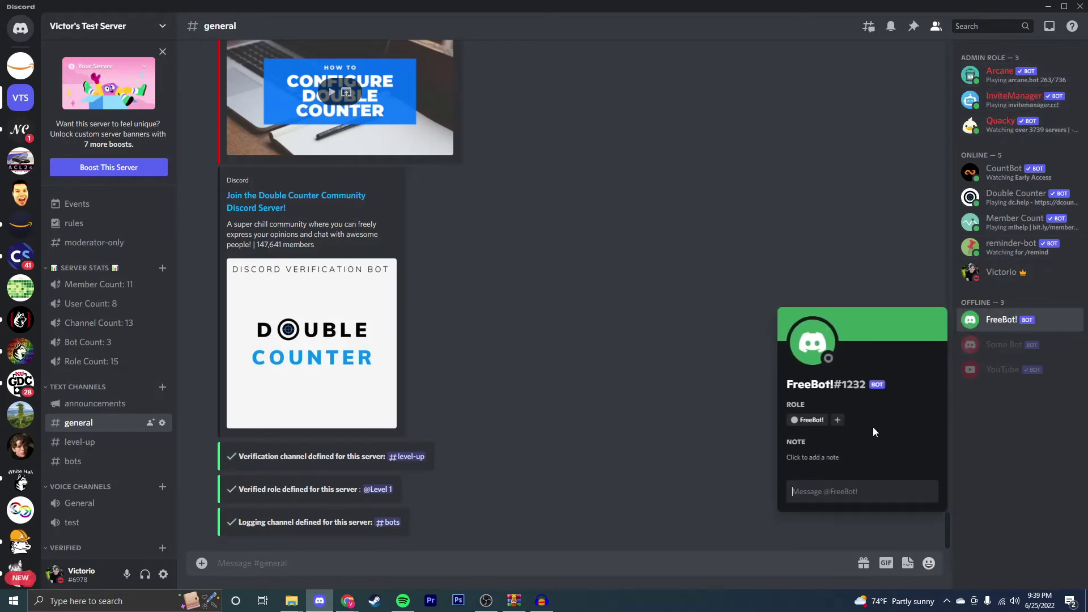
click(836, 420)
click(808, 287)
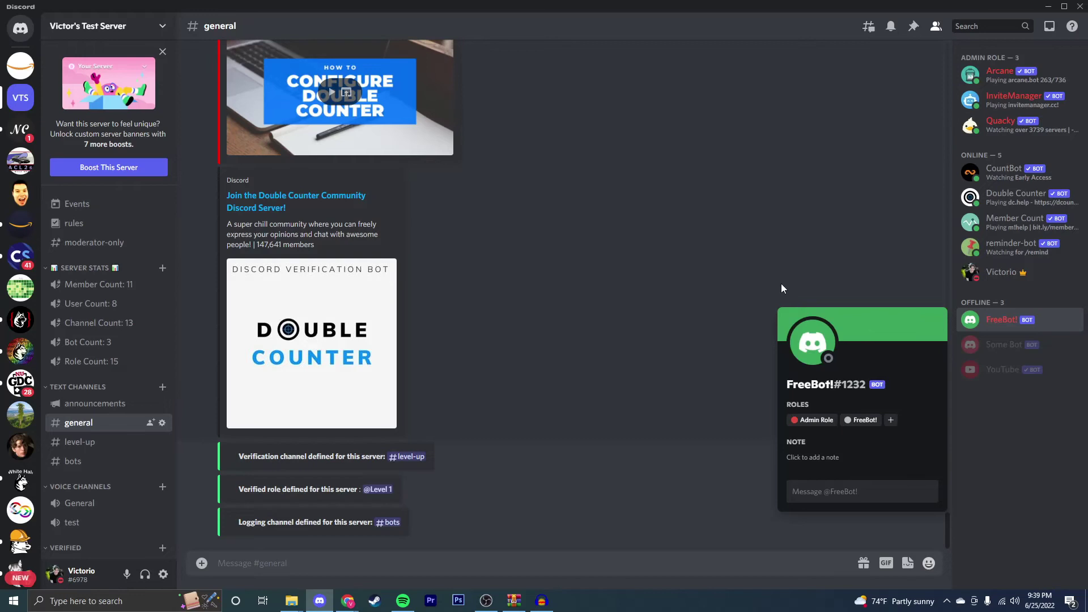
click(808, 262)
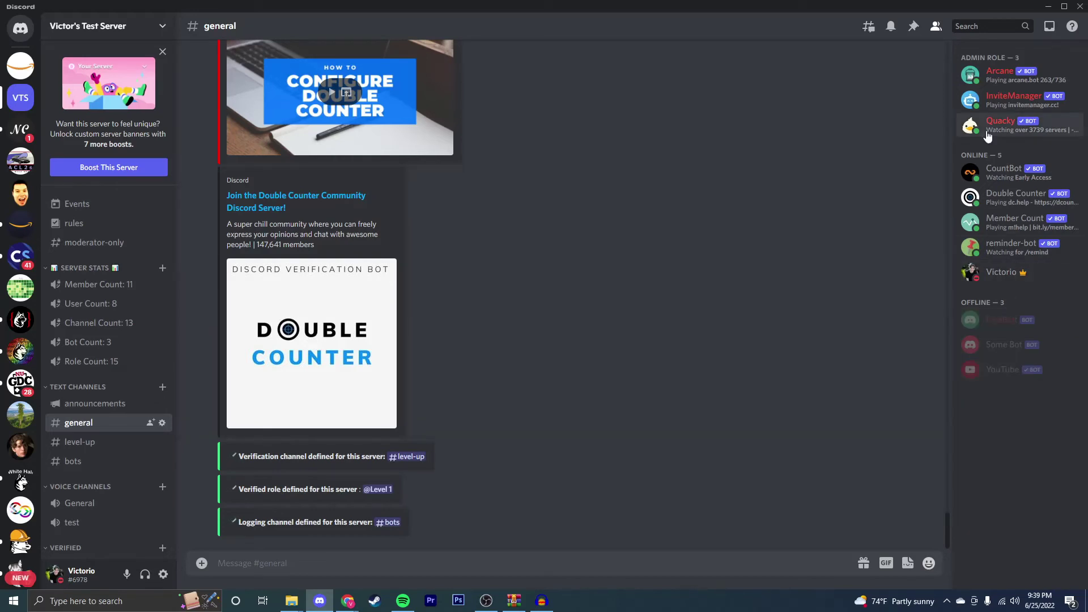
Give the server owner, Victorio, the Admin Role from his profile card.
click(1017, 271)
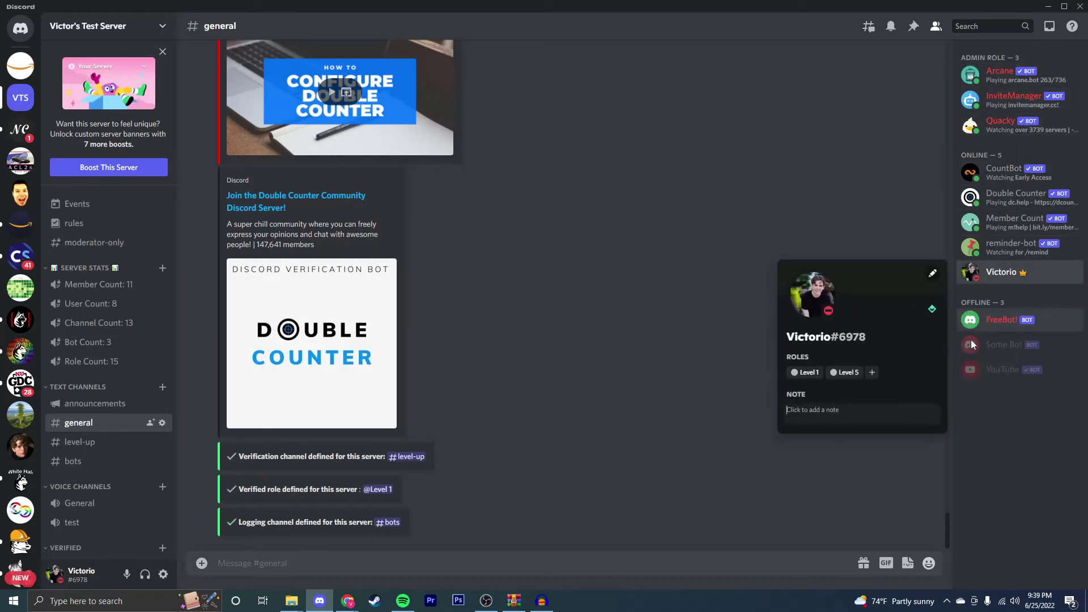
click(871, 372)
click(834, 428)
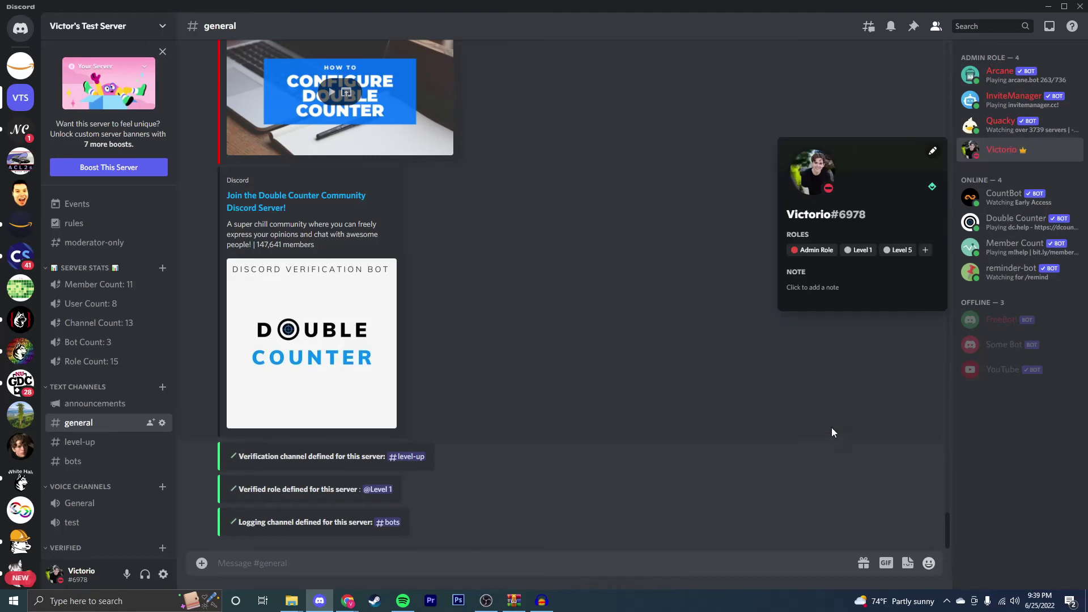
click(991, 174)
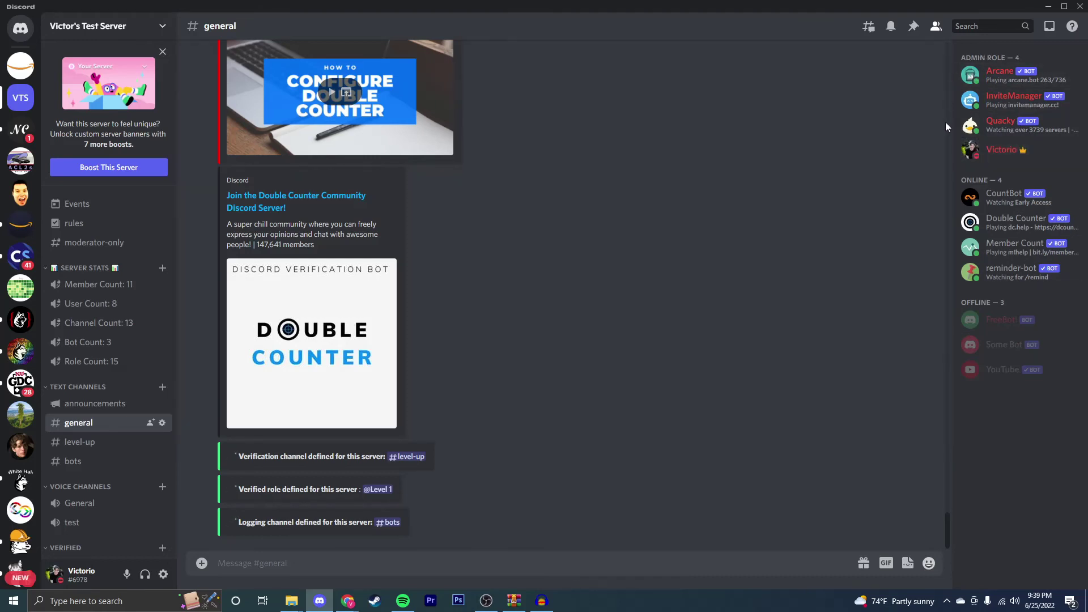